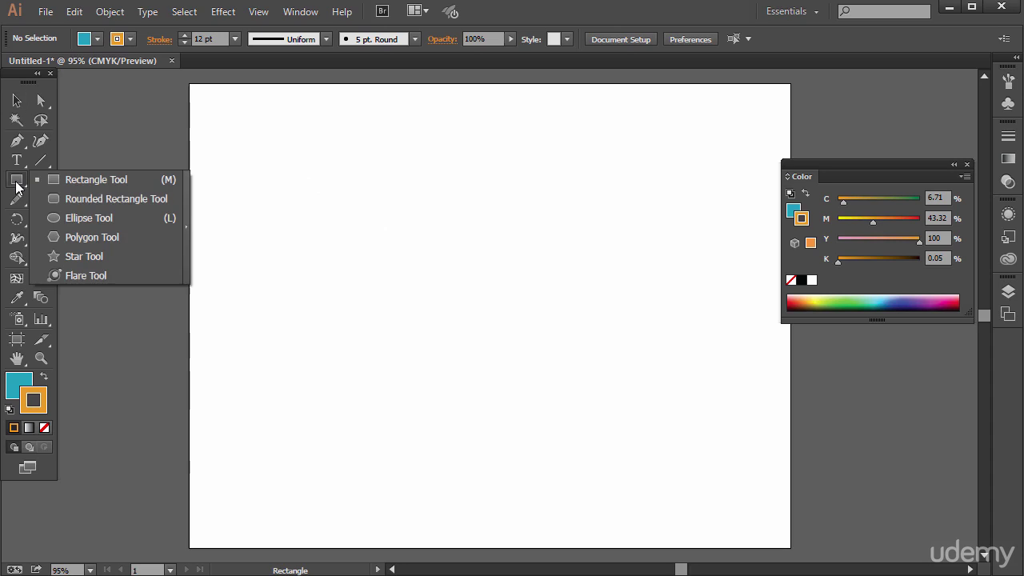
Draw a large square near the artboard's centre with a teal fill and an orange stroke.
left_click_drag(344, 183, 625, 465)
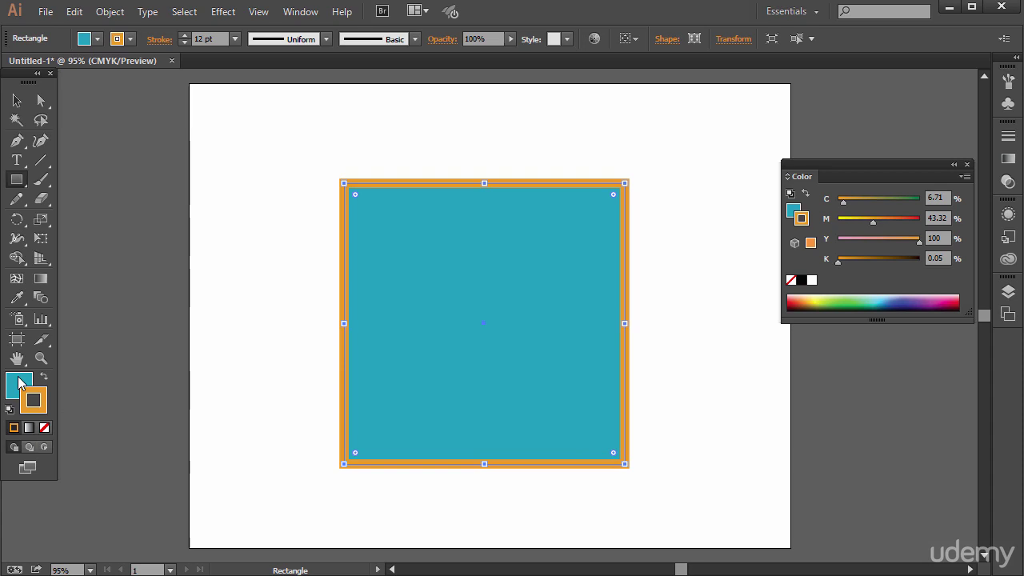
left_click(22, 385)
left_click(36, 405)
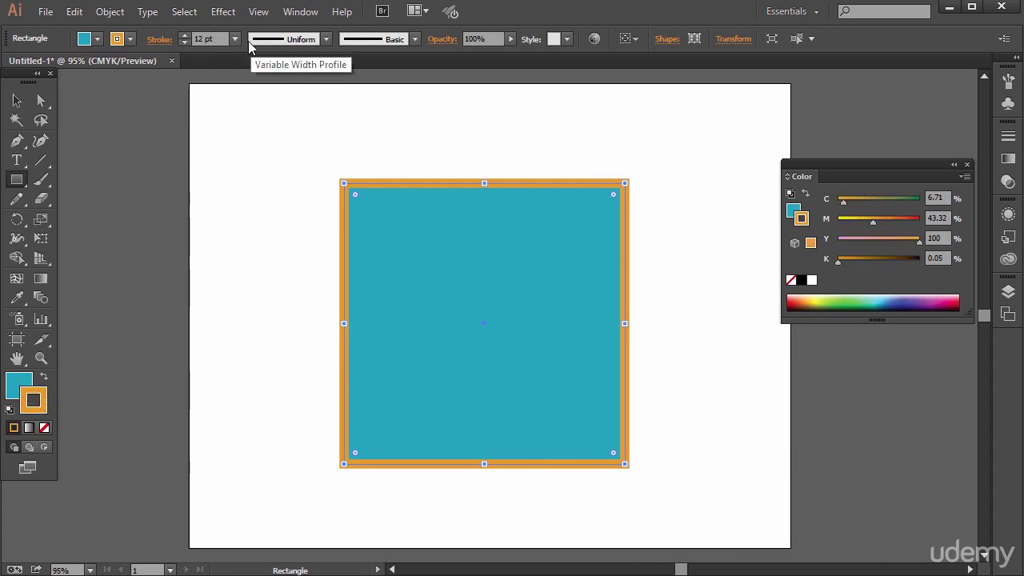
left_click(15, 102)
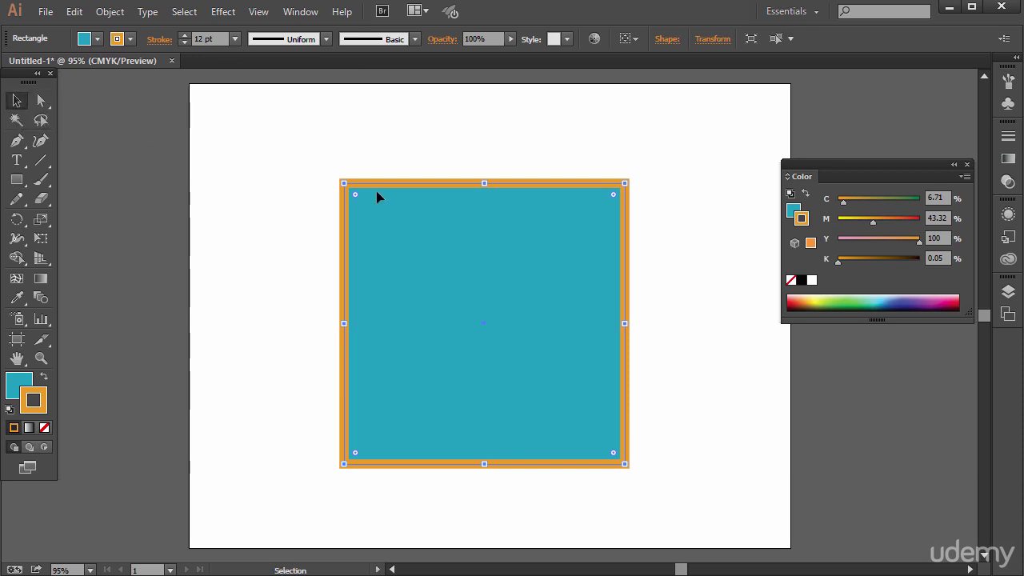
left_click_drag(340, 182, 438, 280)
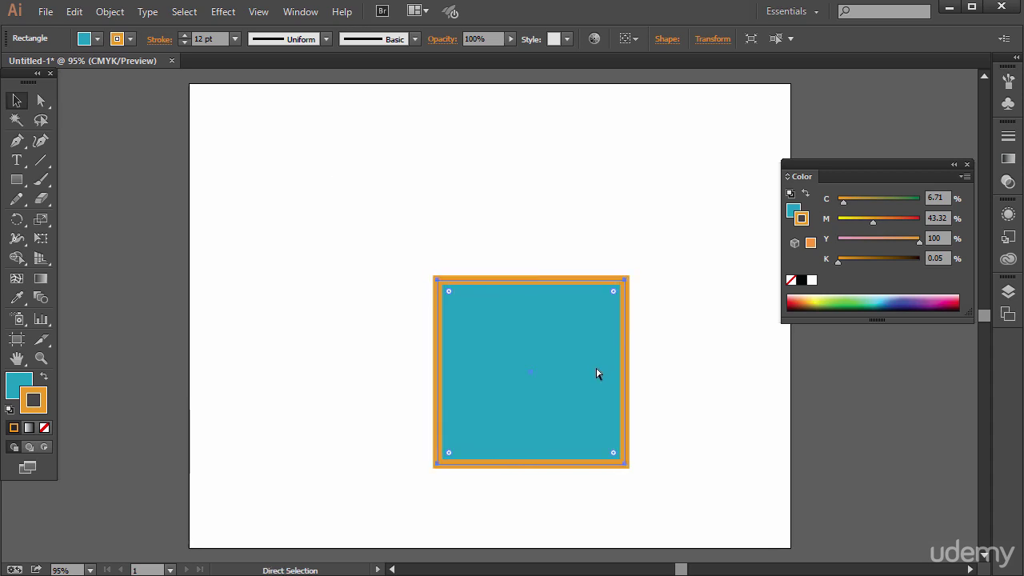
key("ctrl+z")
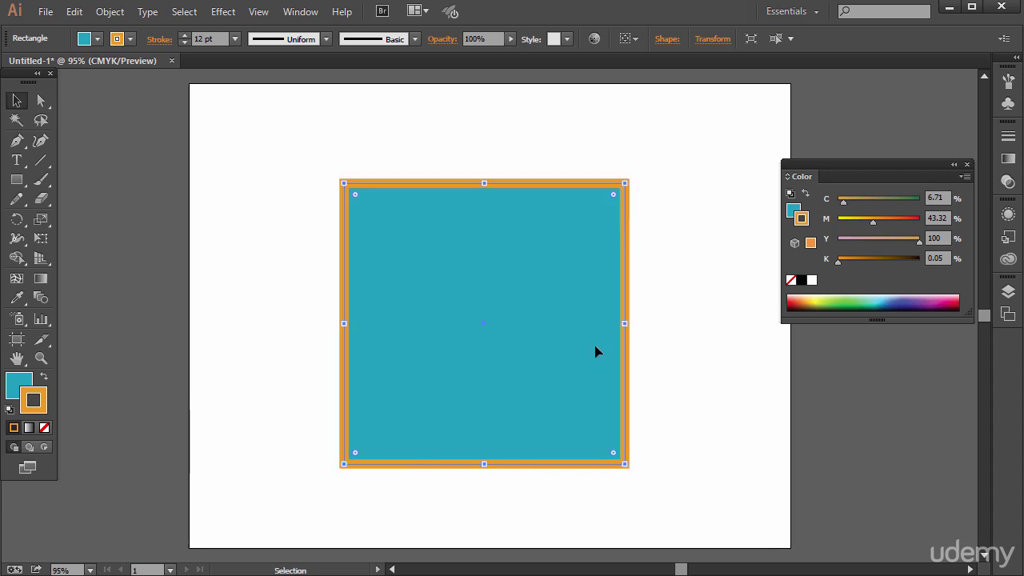
Shrink the square about its centre freehand with the Scale tool, then stretch it slightly in height.
left_click(42, 221)
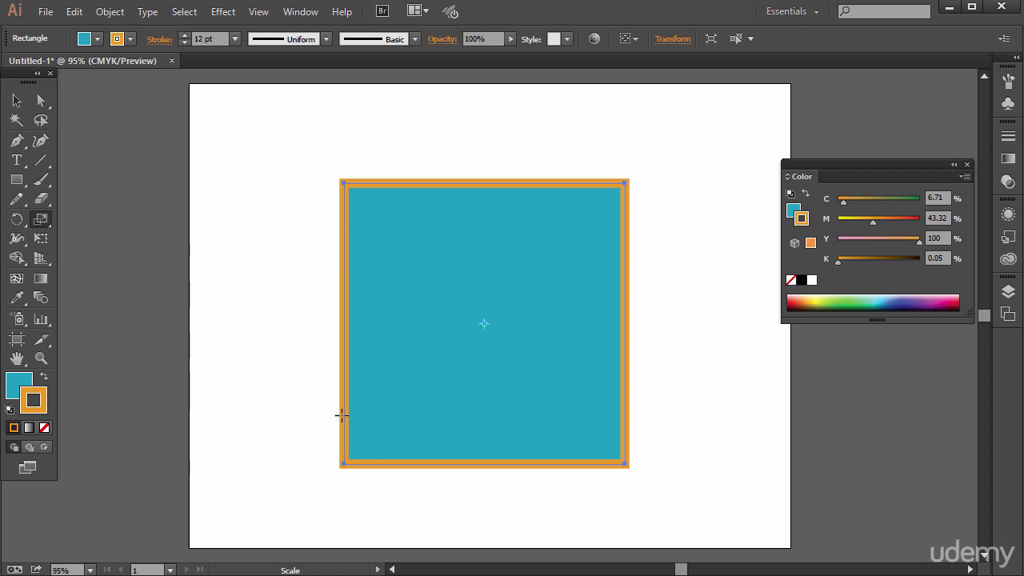
left_click_drag(344, 464, 376, 429)
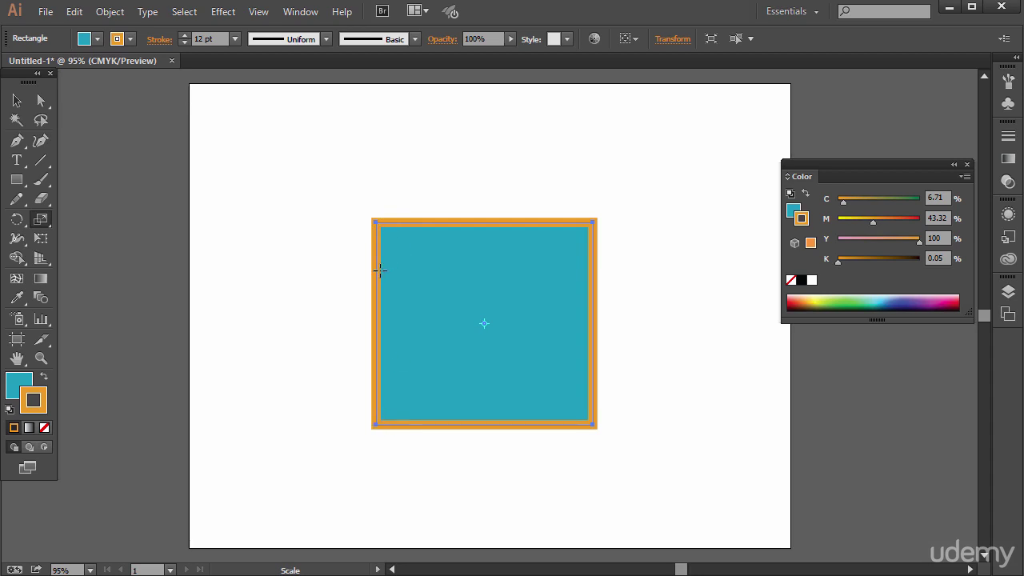
left_click_drag(383, 328, 507, 316)
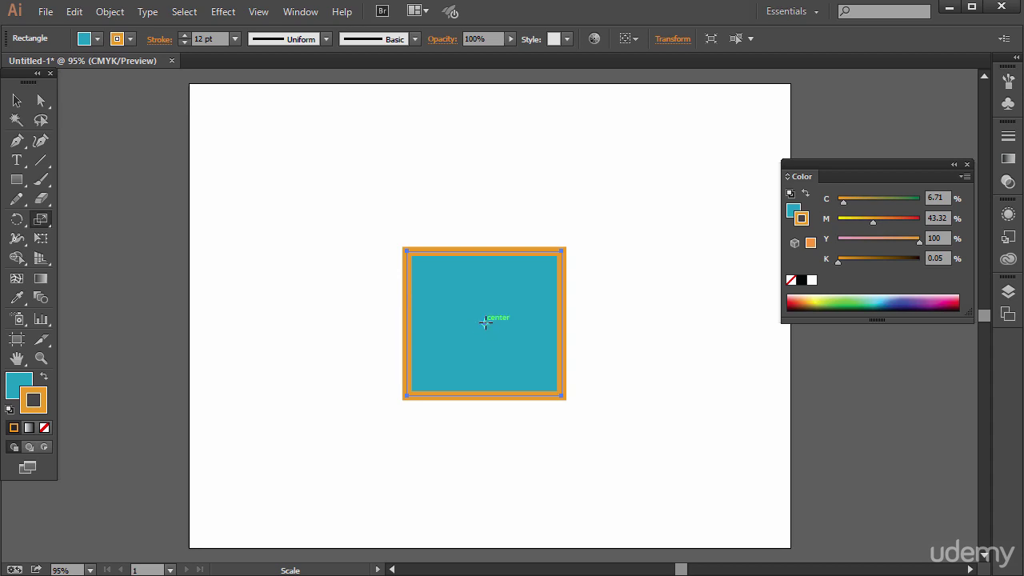
left_click(392, 304)
mouse_move(561, 396)
left_mouse_down()
mouse_move(430, 331)
mouse_move(702, 476)
mouse_move(480, 357)
mouse_move(645, 453)
mouse_move(530, 386)
mouse_move(562, 411)
left_mouse_up()
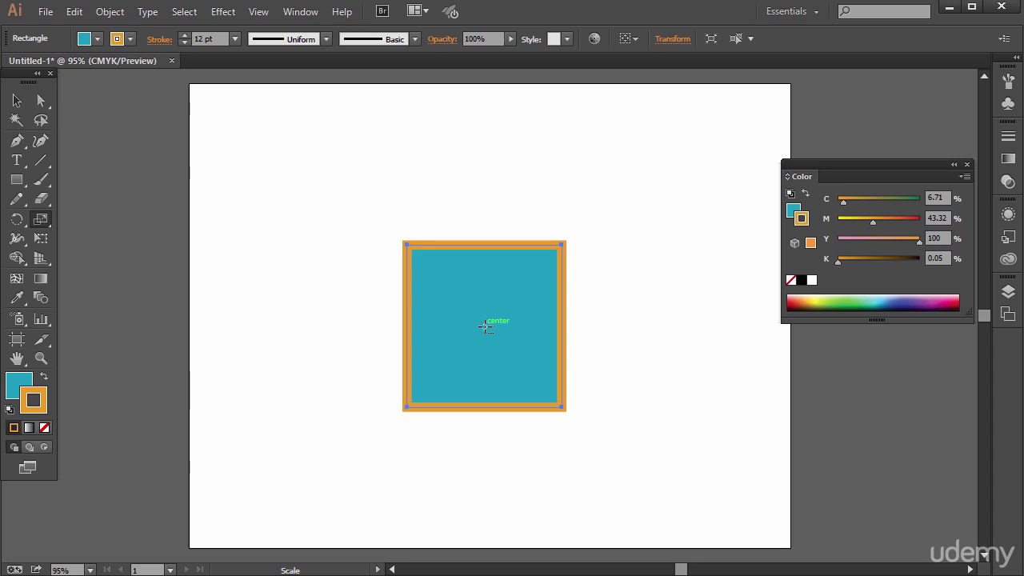
Create a copy of the square scaled 200% horizontally and vertically, with Scale Strokes & Effects and Preview enabled.
left_click(484, 328, "alt")
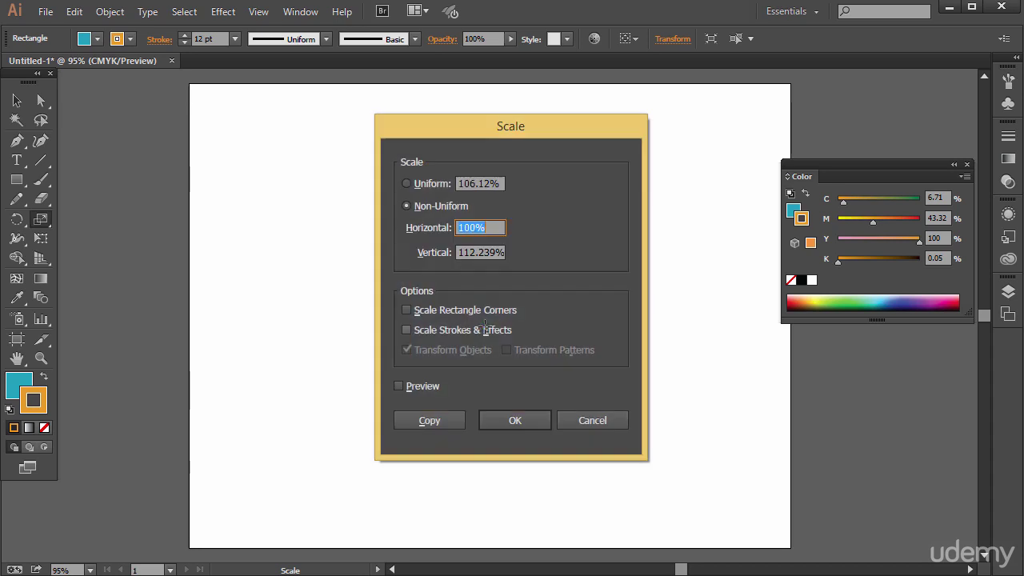
left_click(584, 424)
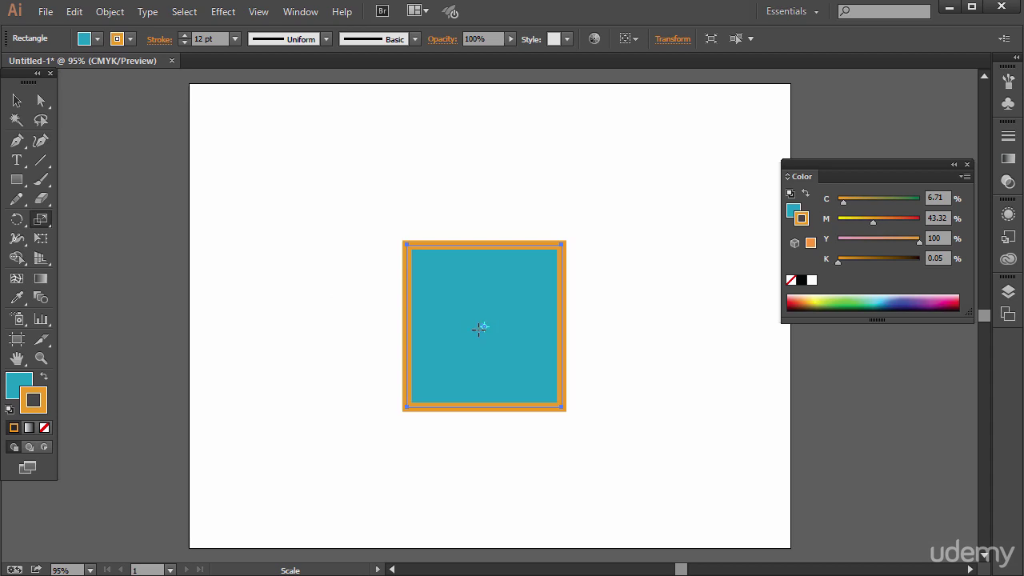
double_click(40, 221)
left_click_drag(467, 128, 217, 115)
left_click(149, 170)
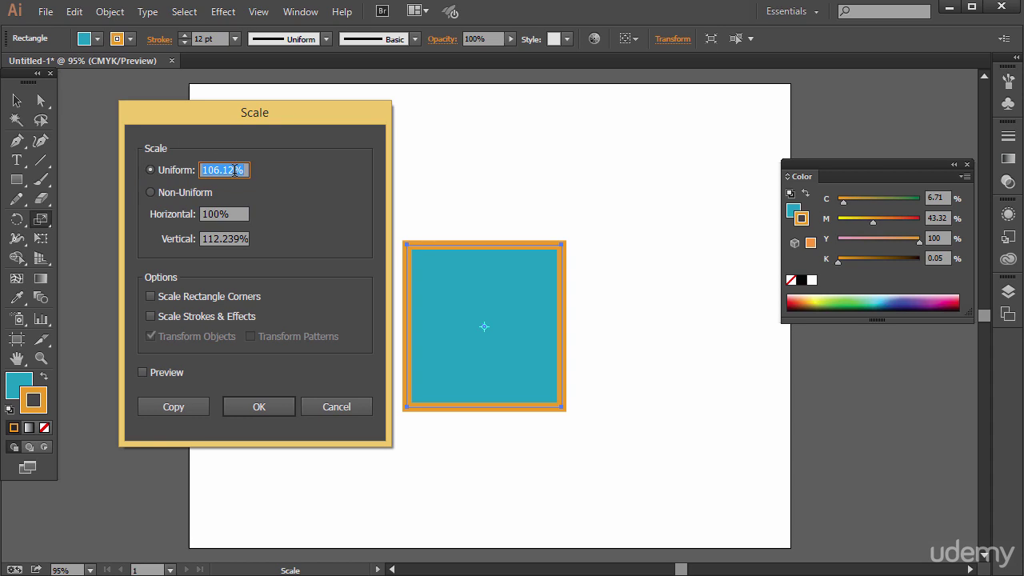
type("200")
left_click(219, 212)
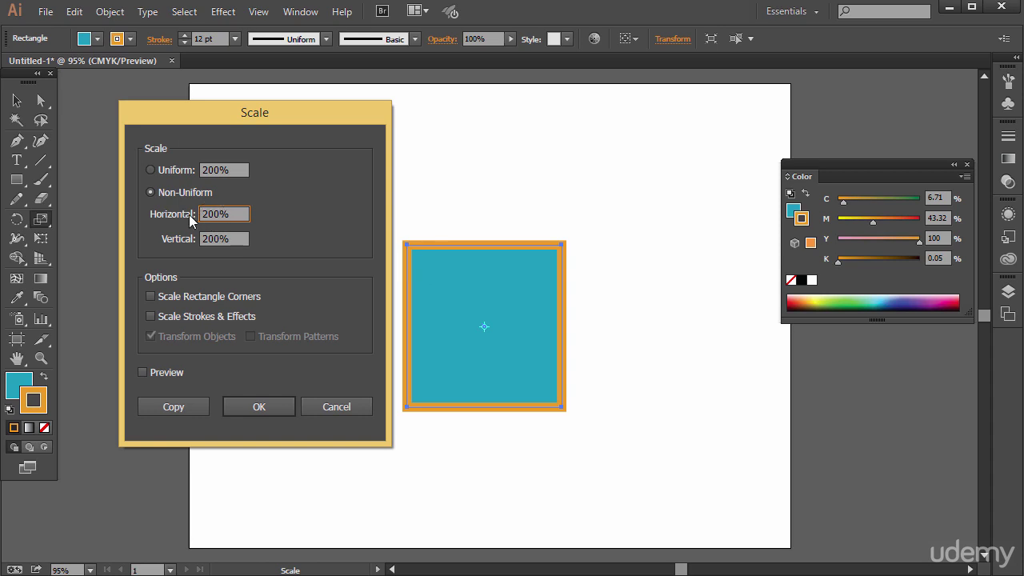
left_click(230, 239)
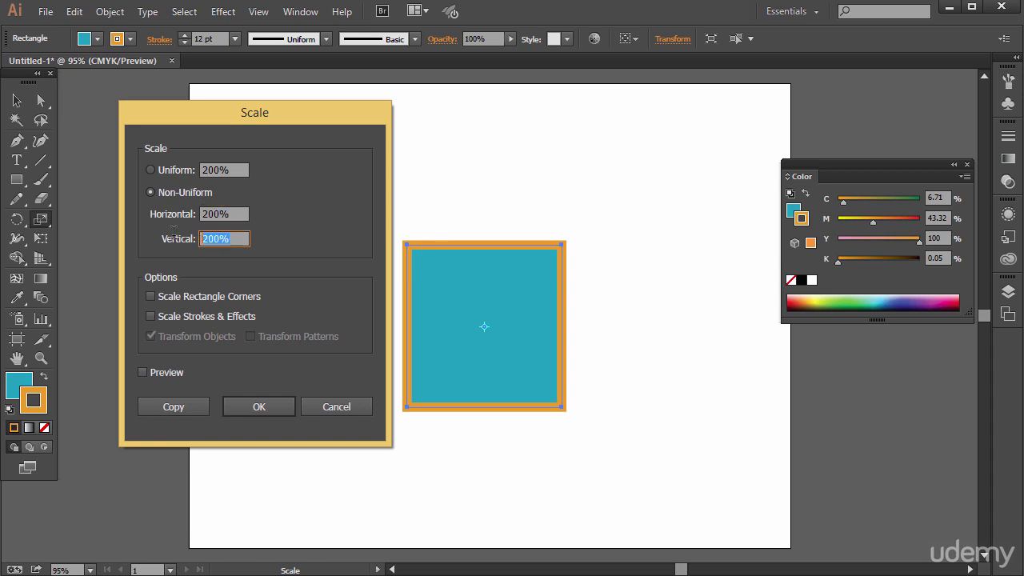
left_click(227, 239)
left_click(152, 318)
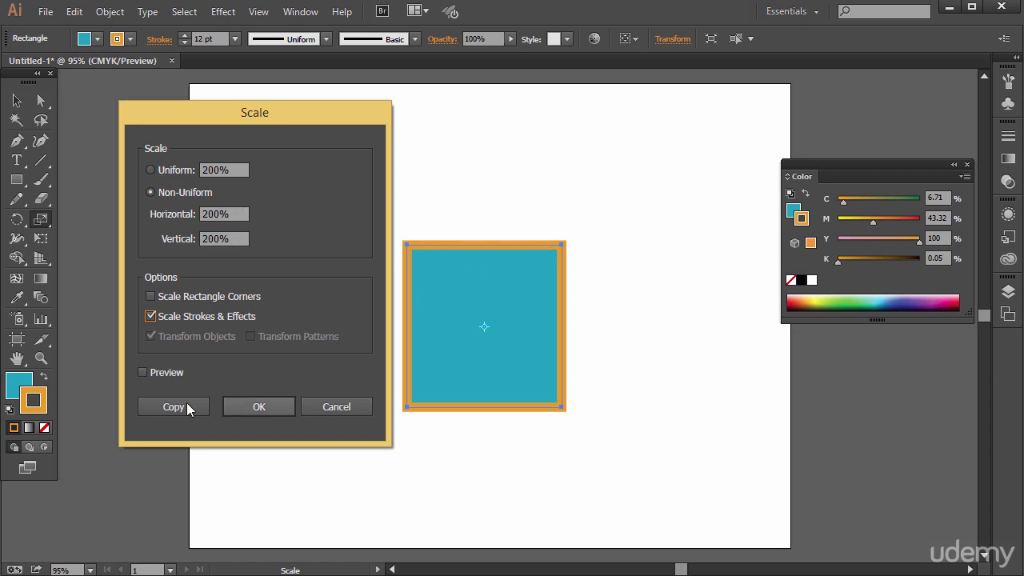
left_click(160, 372)
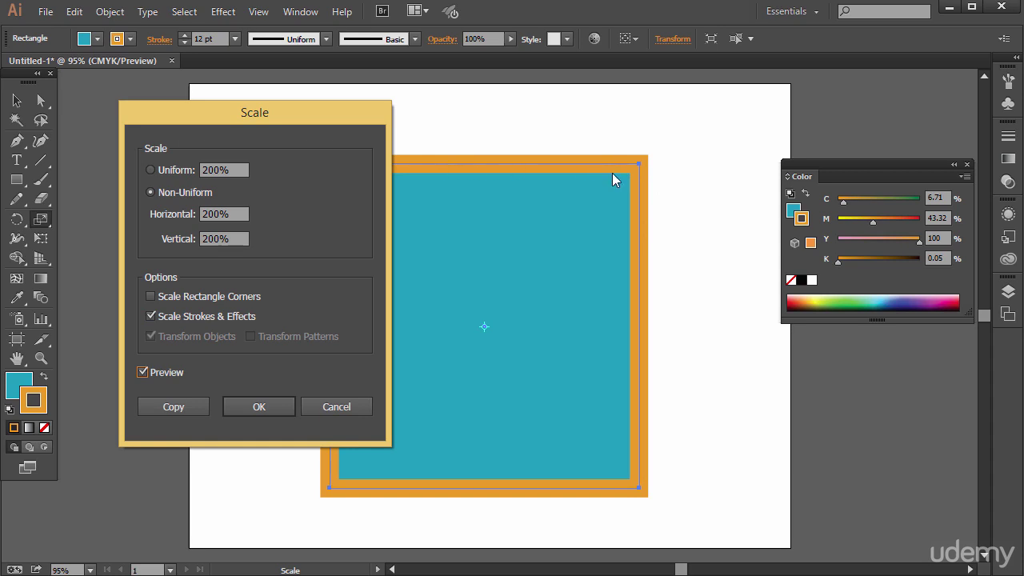
left_click(199, 408)
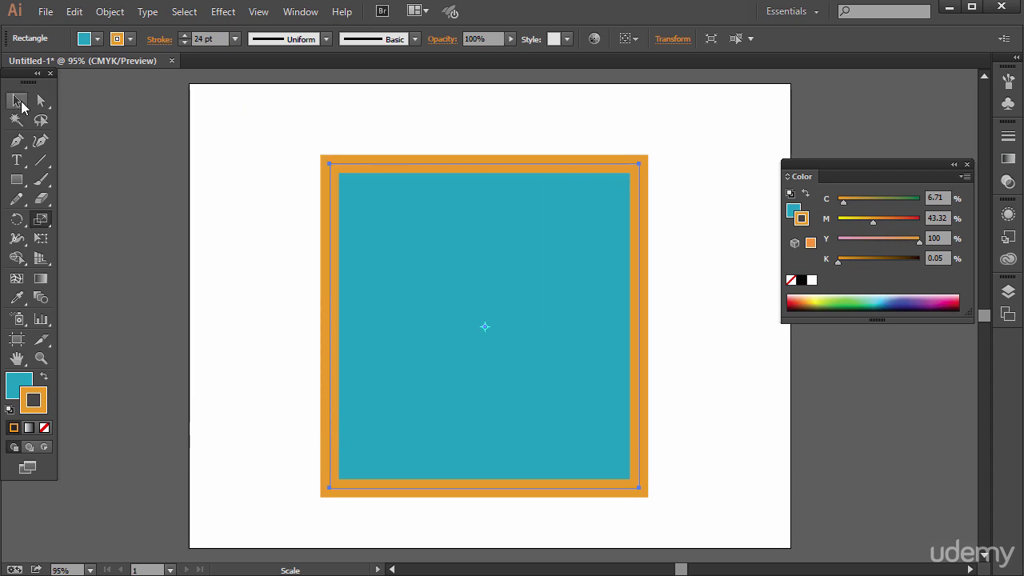
Move the small and large squares apart so they sit side by side, and select each to compare stroke weights.
left_click(18, 101)
left_click_drag(366, 190, 578, 227)
left_click_drag(482, 283, 283, 278)
left_click_drag(608, 231, 477, 216)
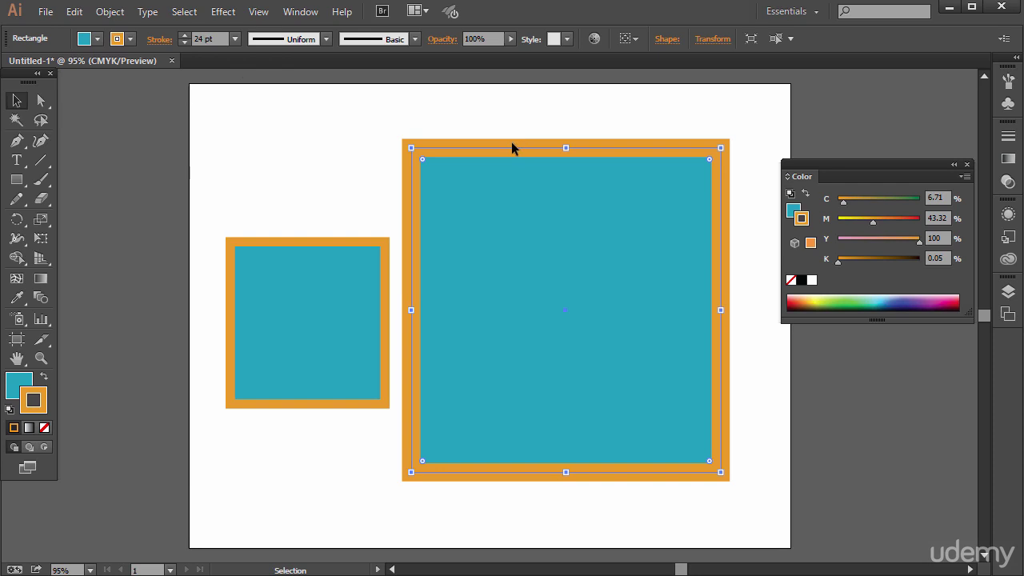
left_click(340, 264)
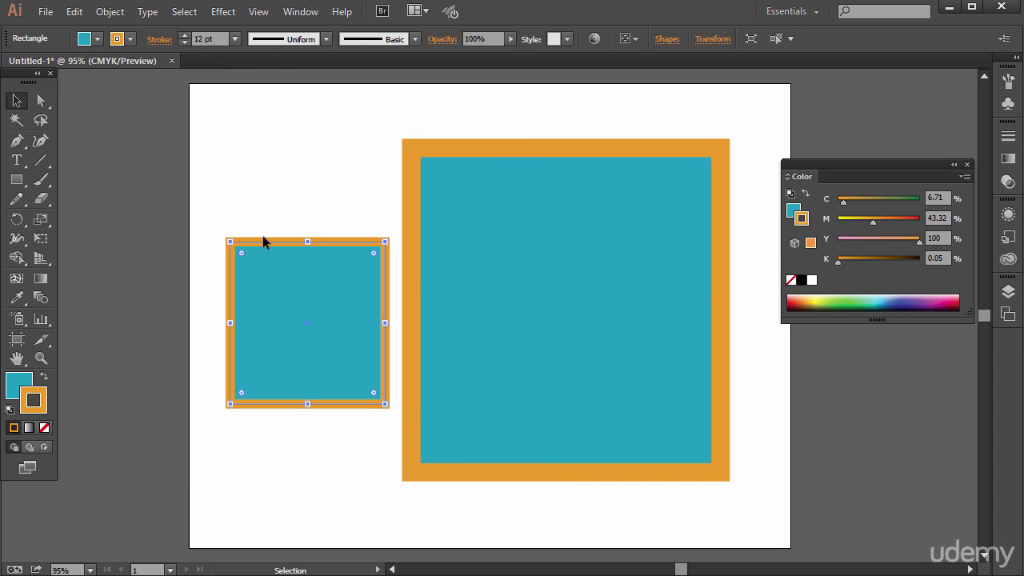
left_click(491, 146)
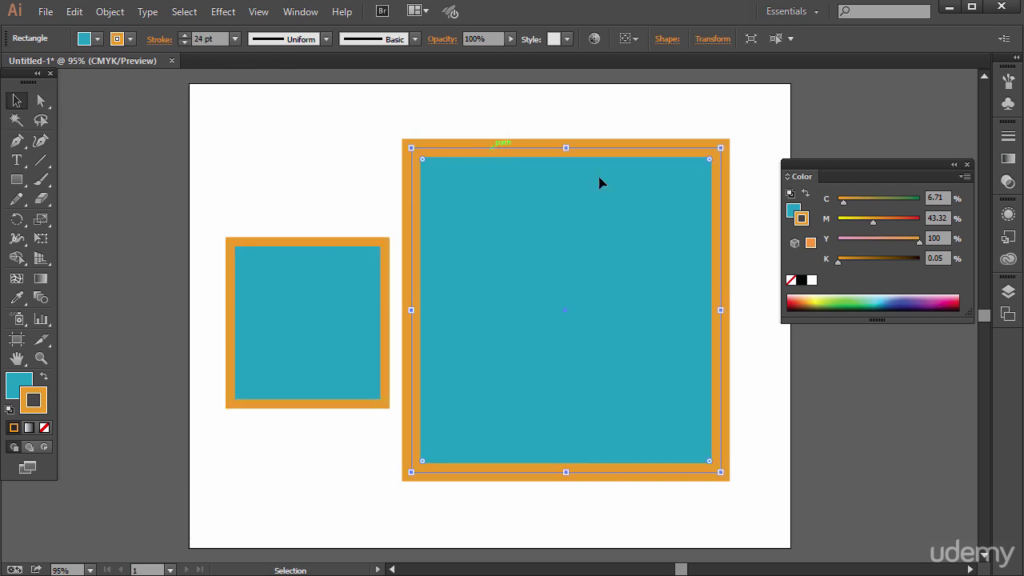
left_click(328, 291)
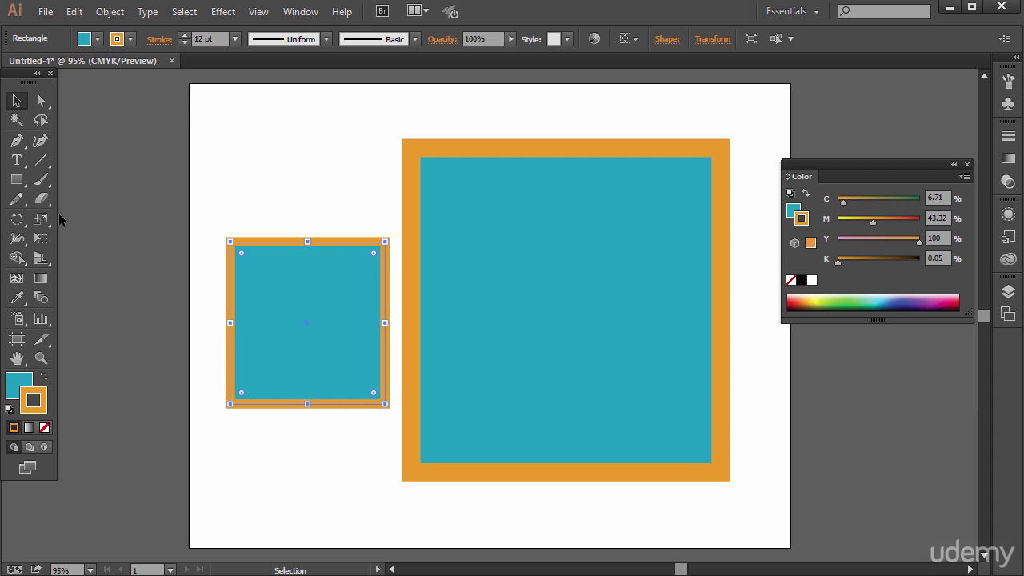
Shear the large square freehand by pulling its upper part toward the small square.
left_click(548, 232)
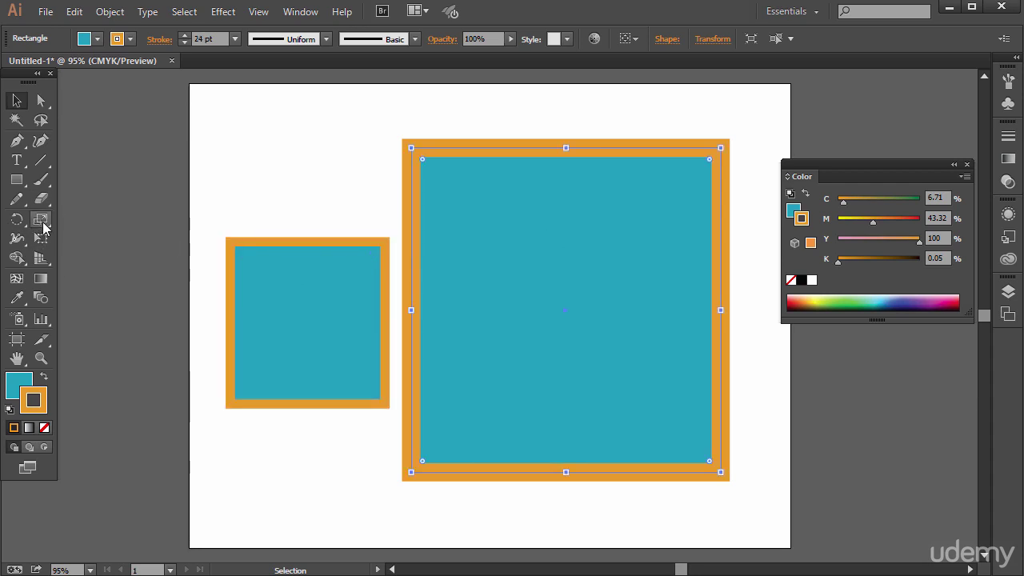
left_click(41, 220)
left_click(85, 238)
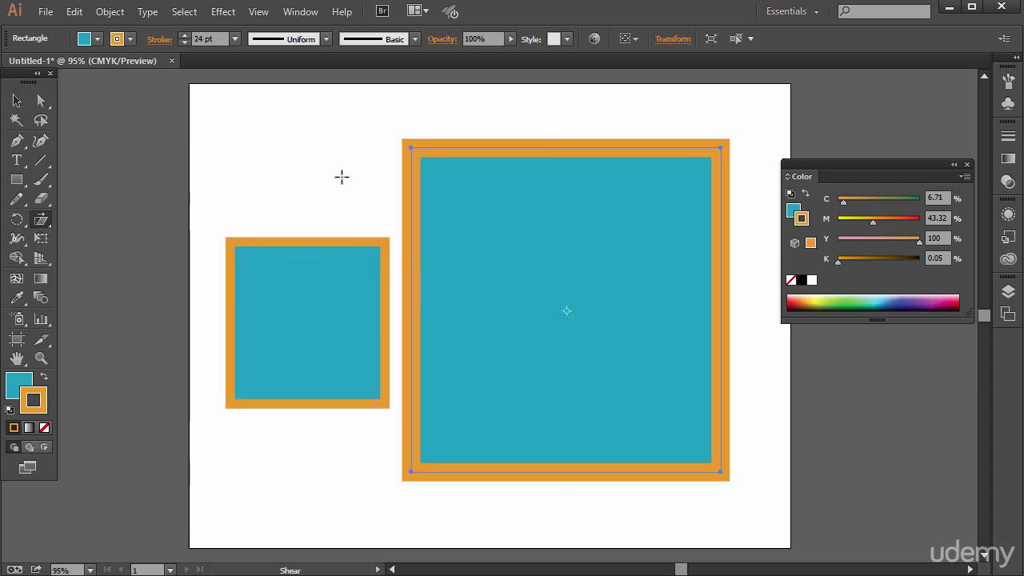
left_click_drag(488, 175, 393, 188)
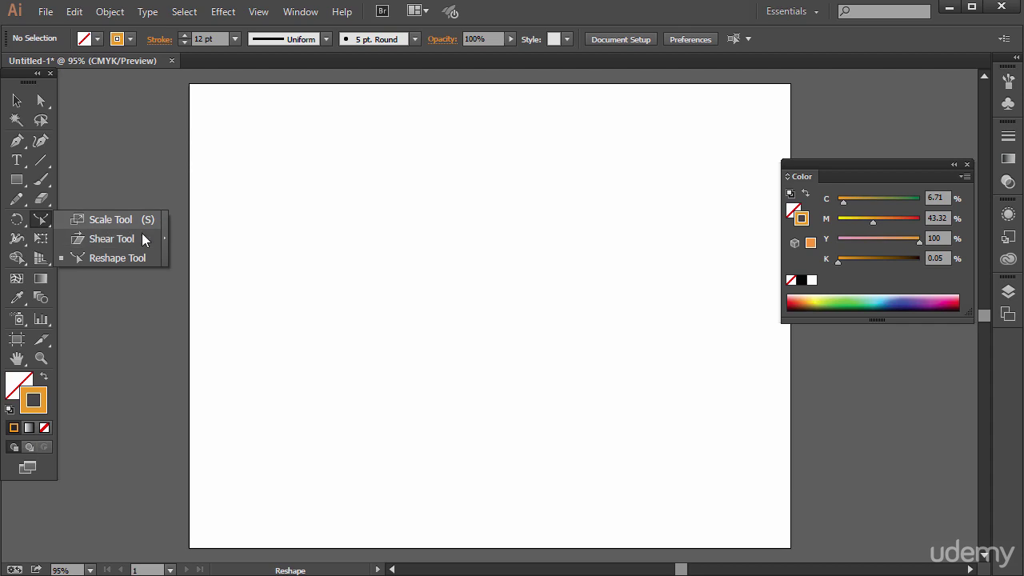
Draw a diagonal orange line segment rising from the artboard's centre-left toward its upper right.
left_click(109, 258)
left_click(40, 161)
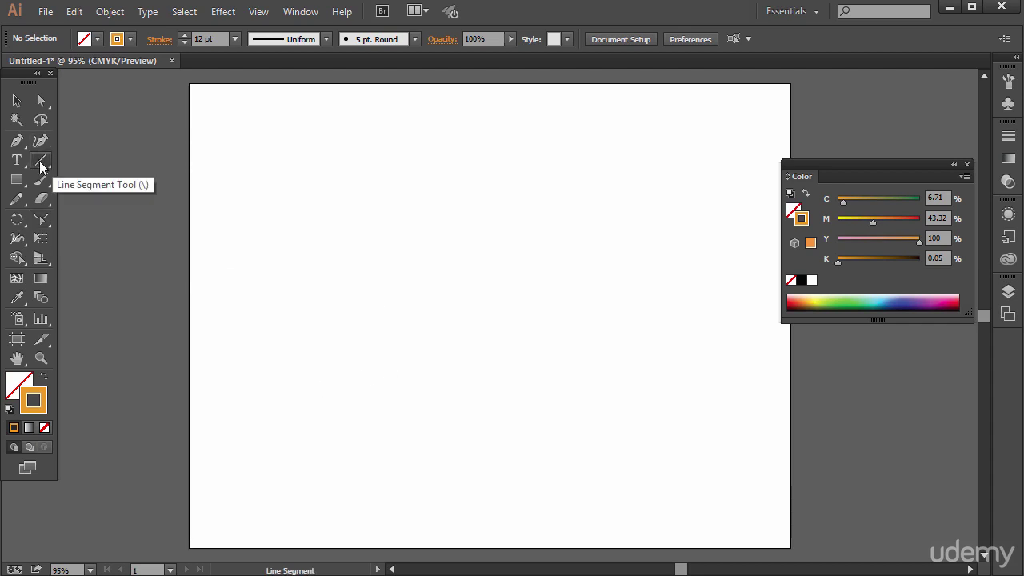
mouse_move(317, 347)
left_mouse_down()
mouse_move(517, 241)
mouse_move(576, 192)
left_mouse_up()
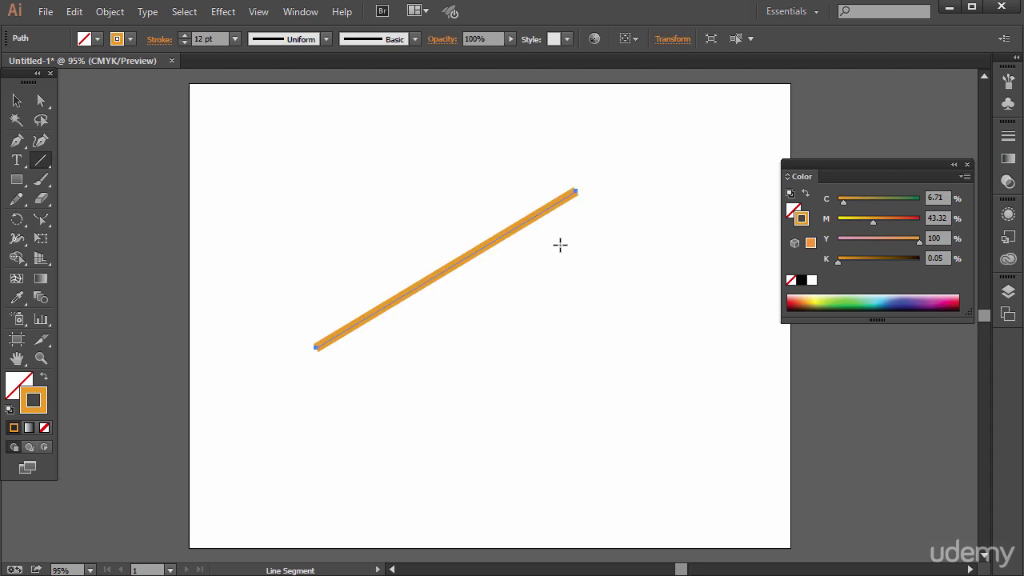
Move the line's upper endpoint inward and slightly up with the Reshape tool, and try bending the line at its middle.
left_click_drag(41, 219, 96, 257)
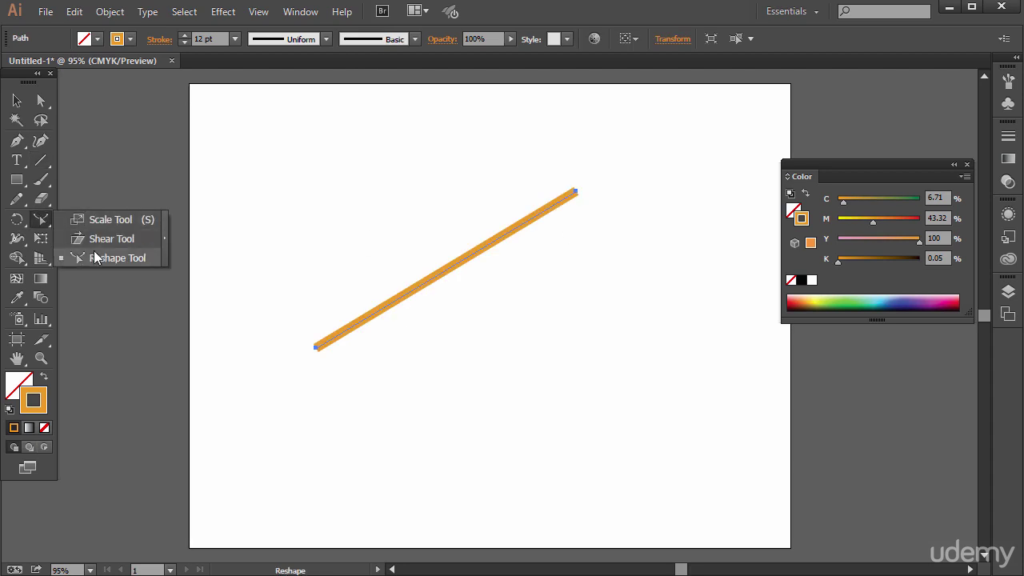
left_click_drag(578, 192, 543, 175)
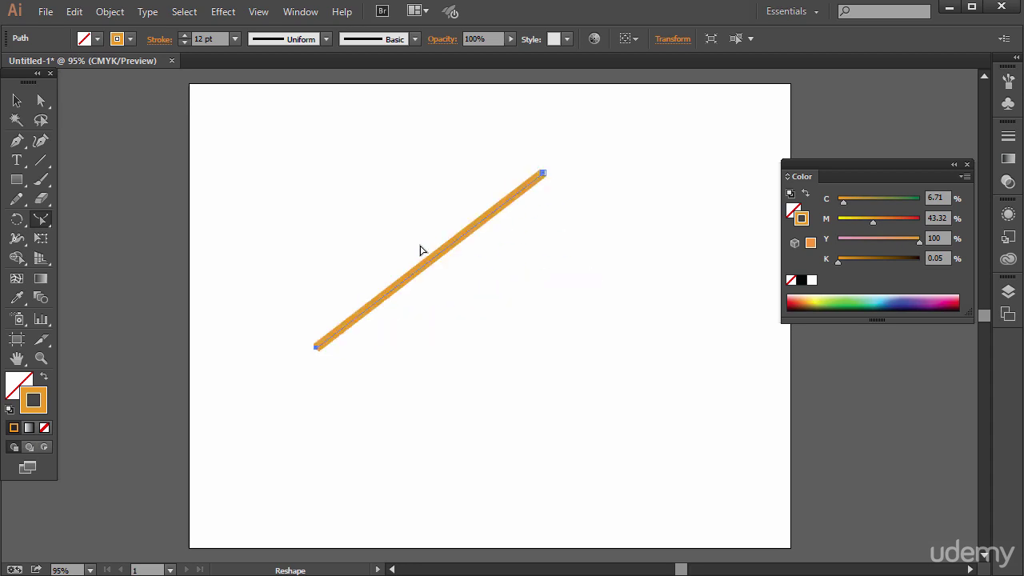
left_click_drag(444, 255, 524, 378)
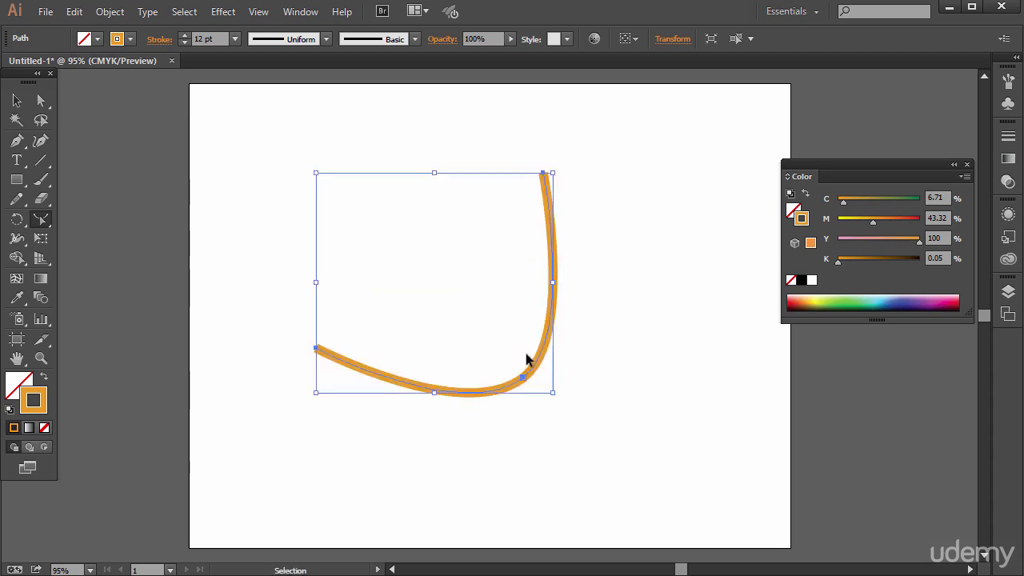
key("ctrl+z")
Shift the straight line slightly to the left, and raise its upper endpoint with the Direct Selection tool.
left_click(41, 100)
left_click(331, 183)
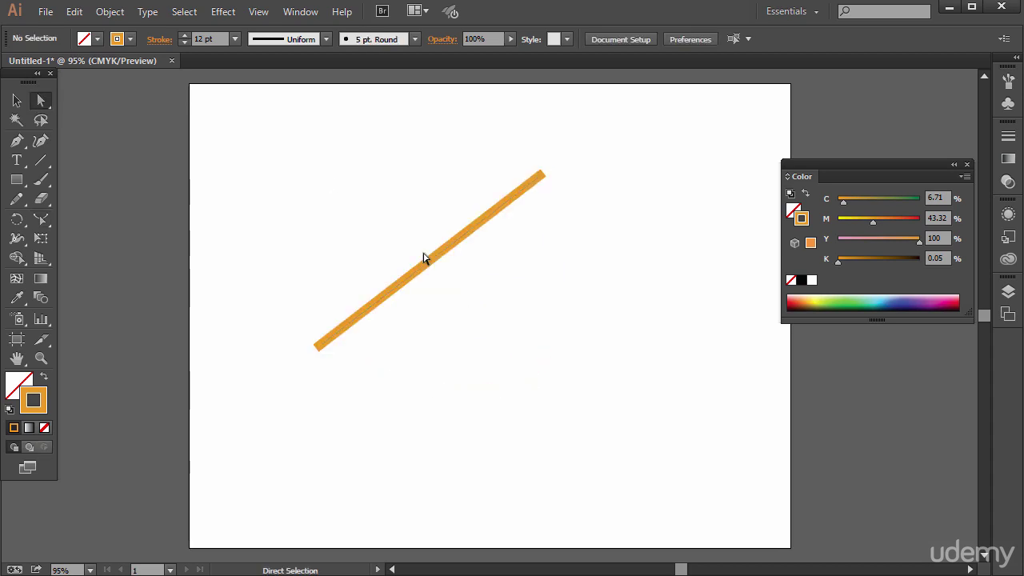
mouse_move(443, 255)
left_mouse_down()
mouse_move(480, 327)
mouse_move(423, 251)
left_mouse_up()
left_click(542, 168)
left_click_drag(525, 171, 538, 147)
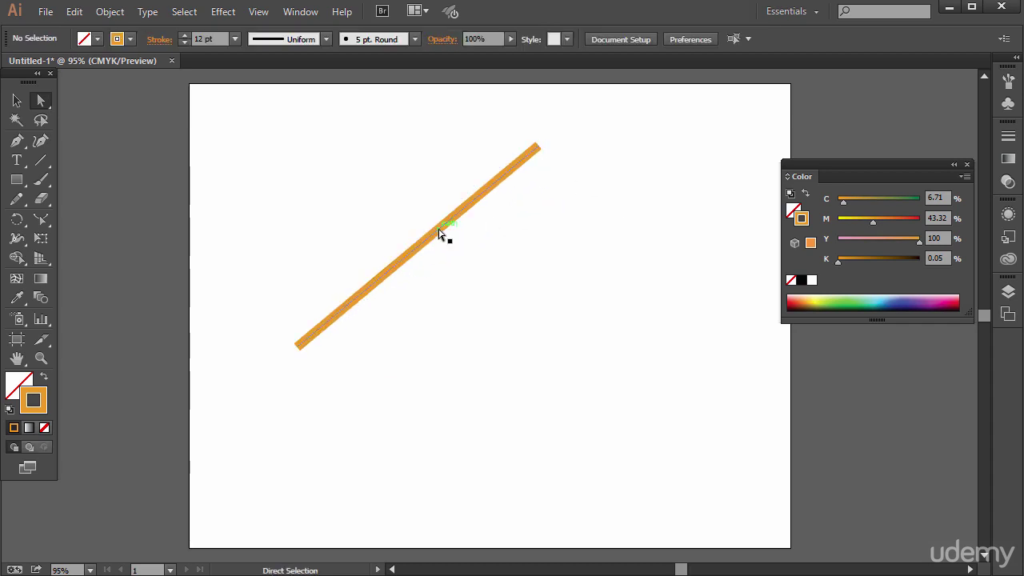
Bend the line into a curve with the Reshape tool, and fan out five reshaped copies from its upper endpoint.
left_click_drag(443, 231, 552, 361)
left_click(48, 224)
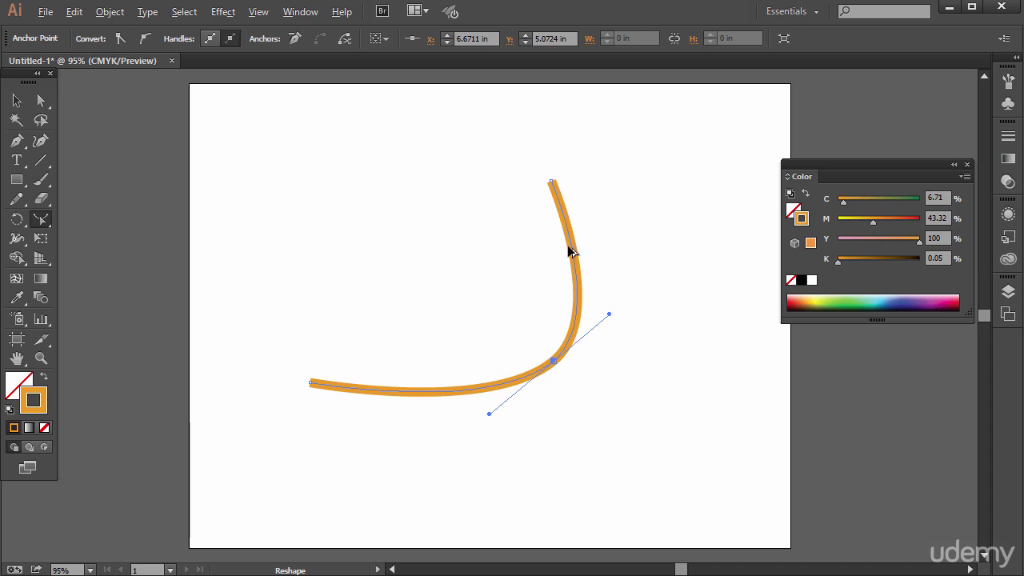
mouse_move(553, 184)
left_mouse_down()
mouse_move(526, 183)
mouse_move(515, 200)
mouse_move(412, 207)
mouse_move(294, 235)
left_mouse_up()
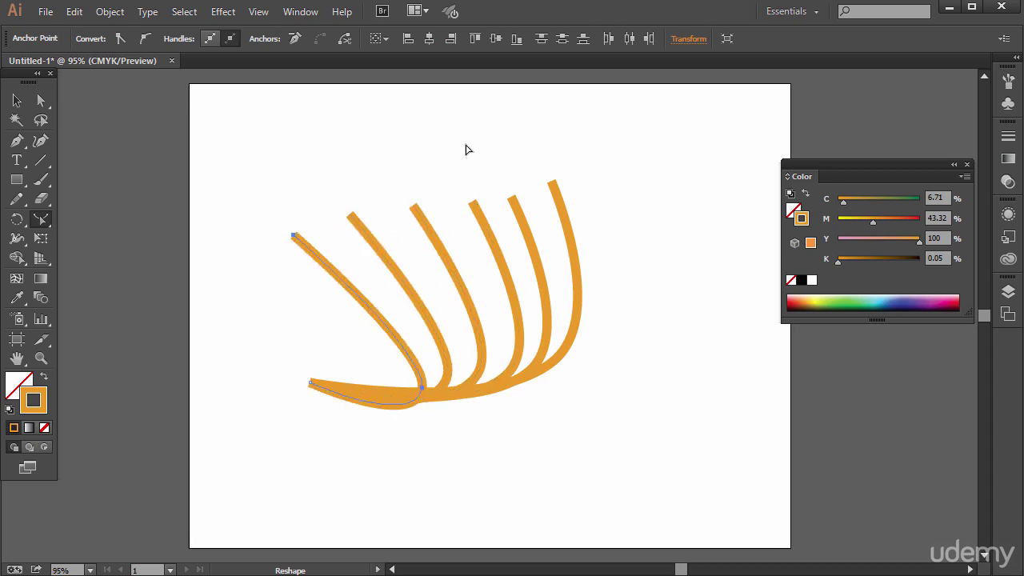
left_click_drag(41, 219, 113, 218)
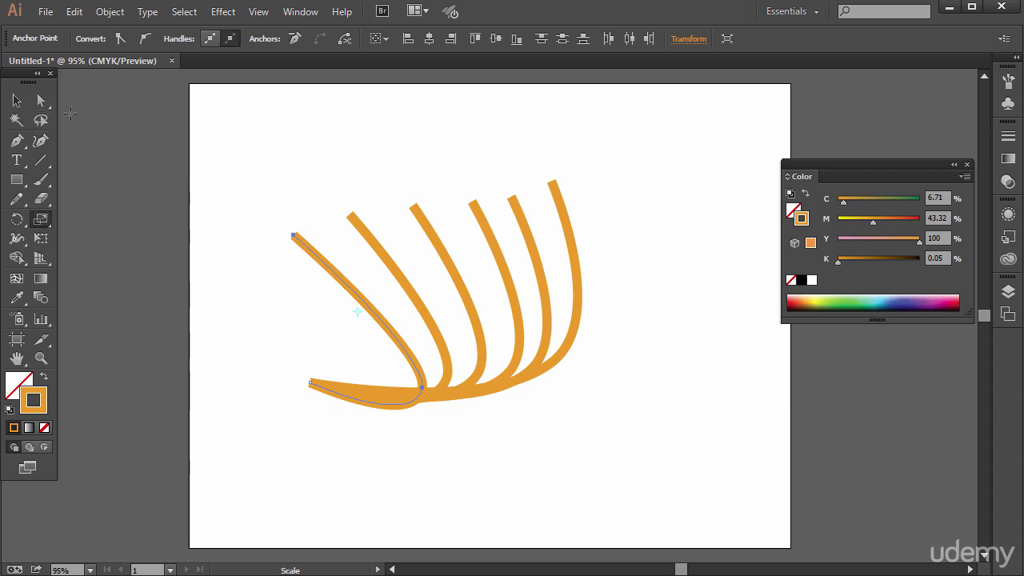